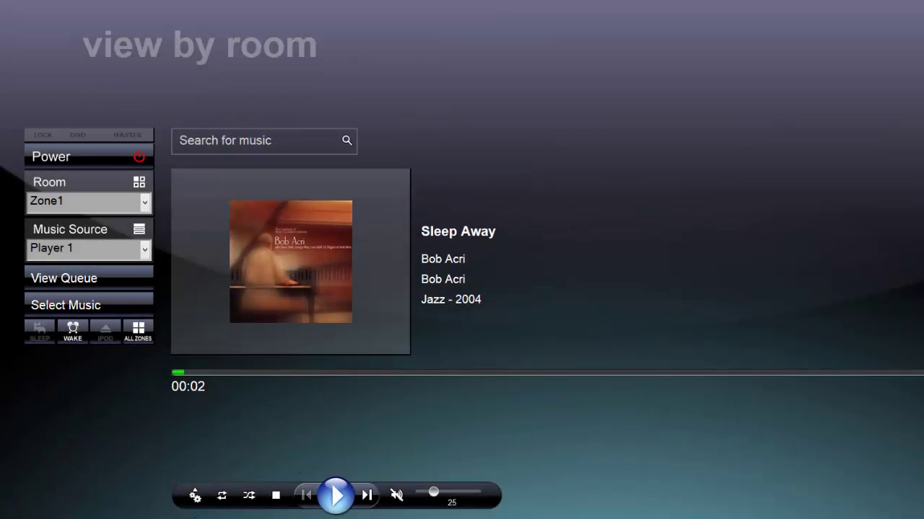
Save the current play queue as a CasaTunes playlist named 'Example', then show Player 1's music sources.
left_click(194, 503)
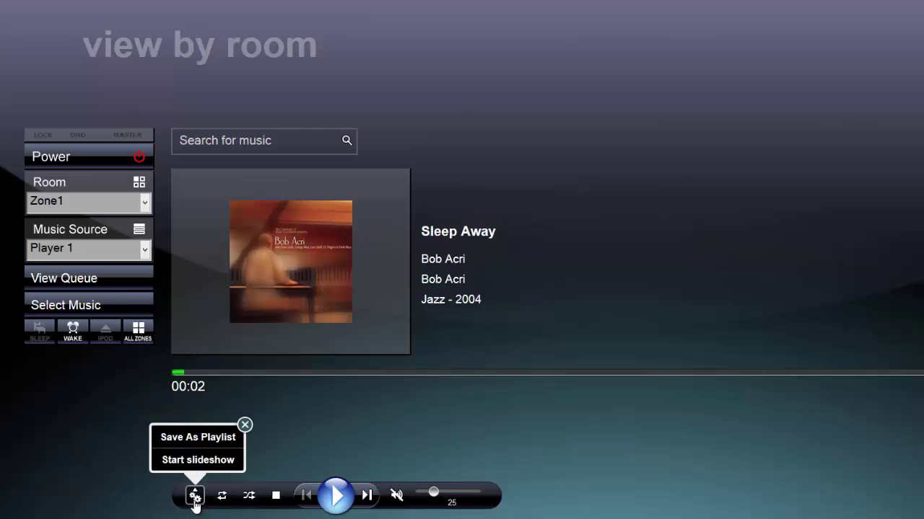
left_click(195, 439)
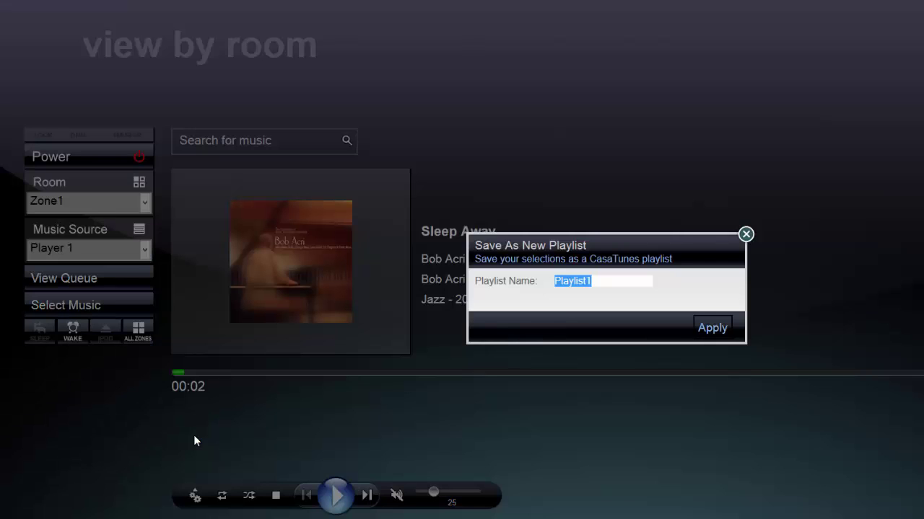
type("Example")
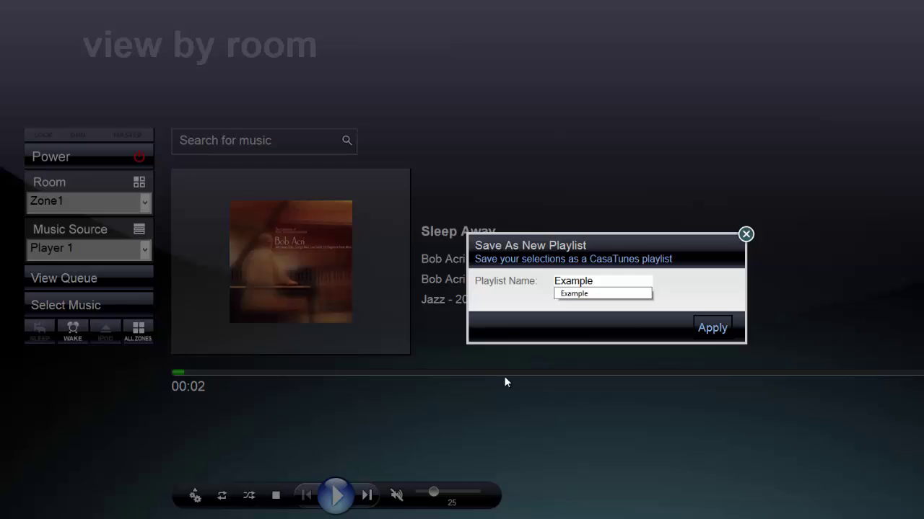
left_click(709, 326)
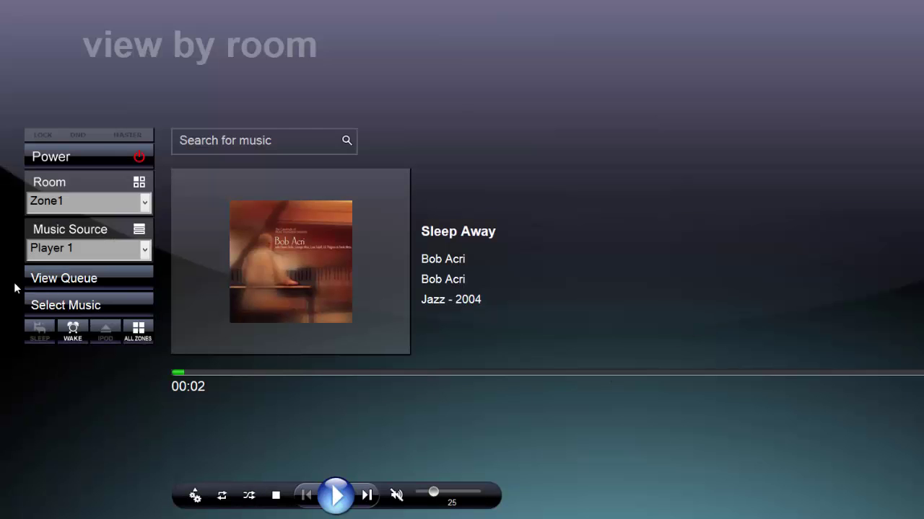
left_click(45, 307)
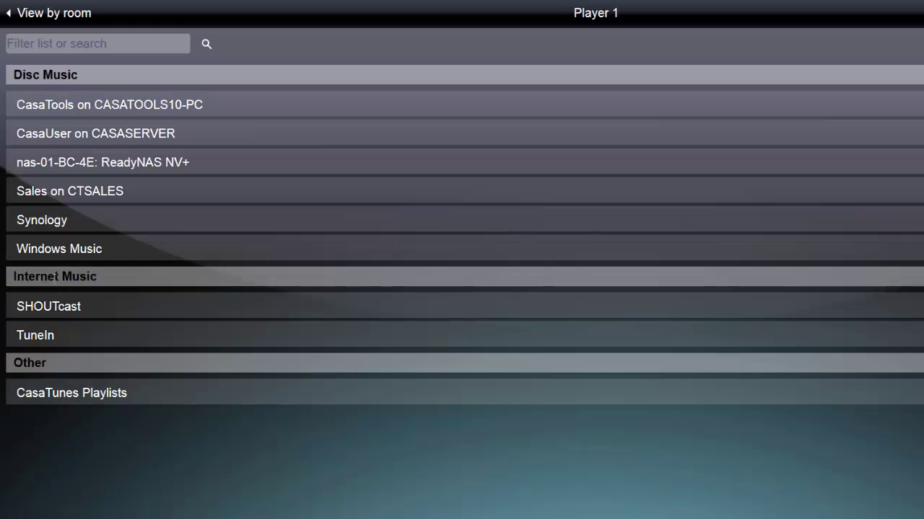
Review the Example playlist's songs and untick Maid with the Flaxen Hair and Kalimba.
left_click(72, 394)
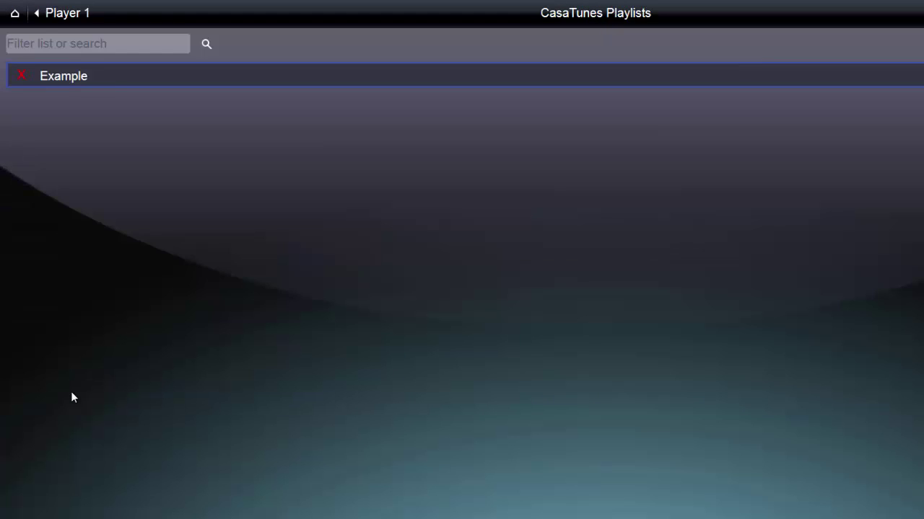
left_click(109, 86)
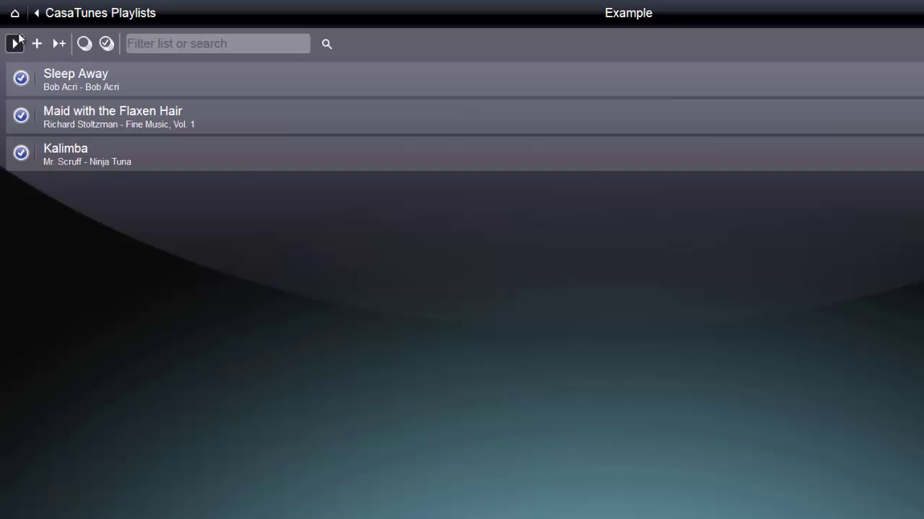
left_click(35, 13)
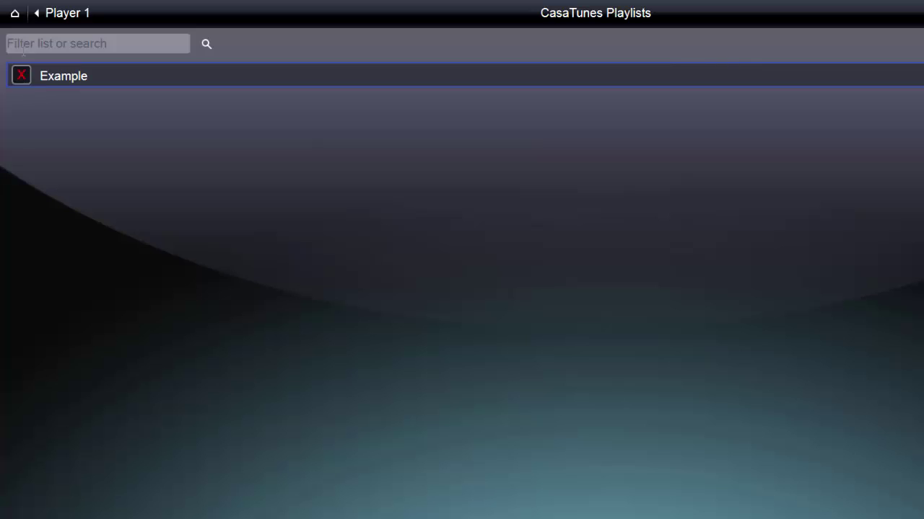
left_click(74, 72)
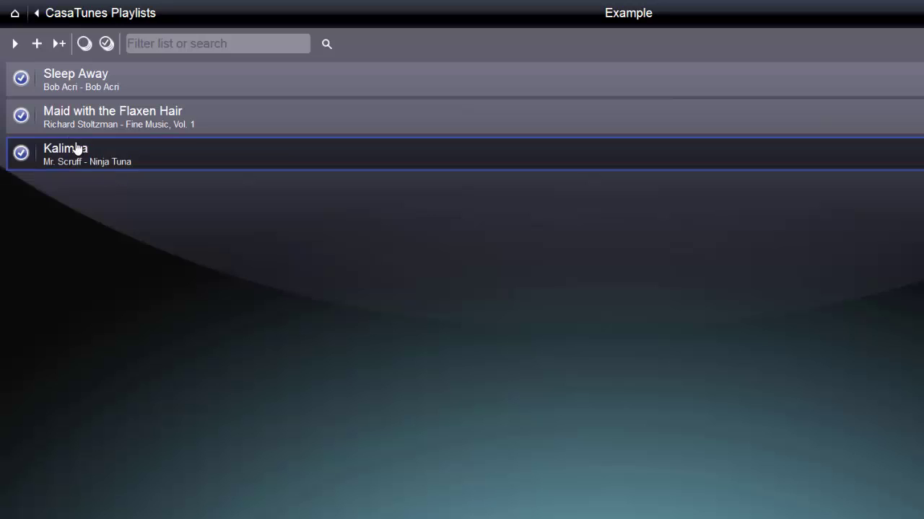
left_click(23, 121)
left_click(23, 153)
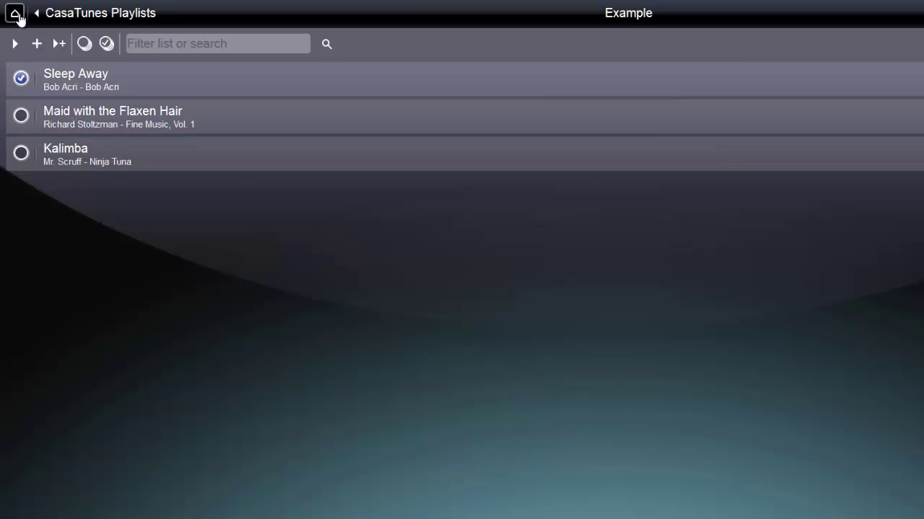
Browse the Windows Music albums, then return to the room view.
left_click(17, 15)
left_click(119, 305)
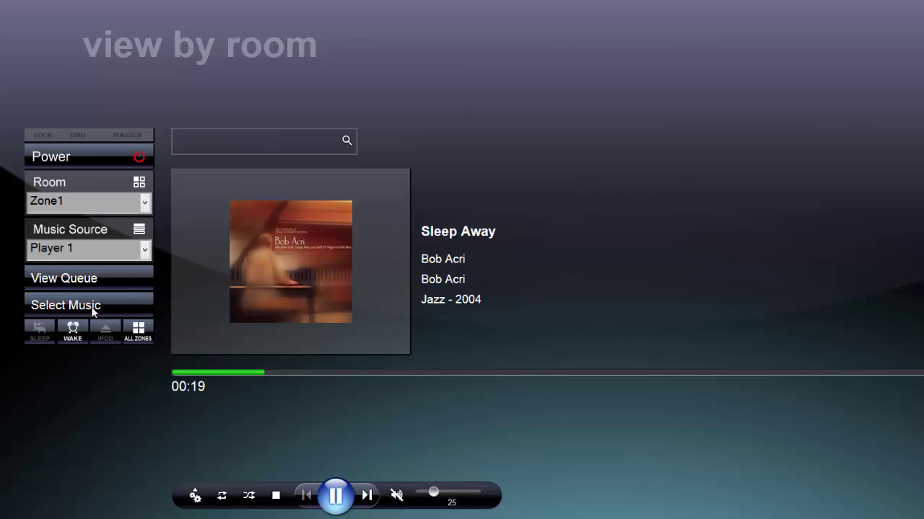
left_click(87, 248)
left_click(66, 80)
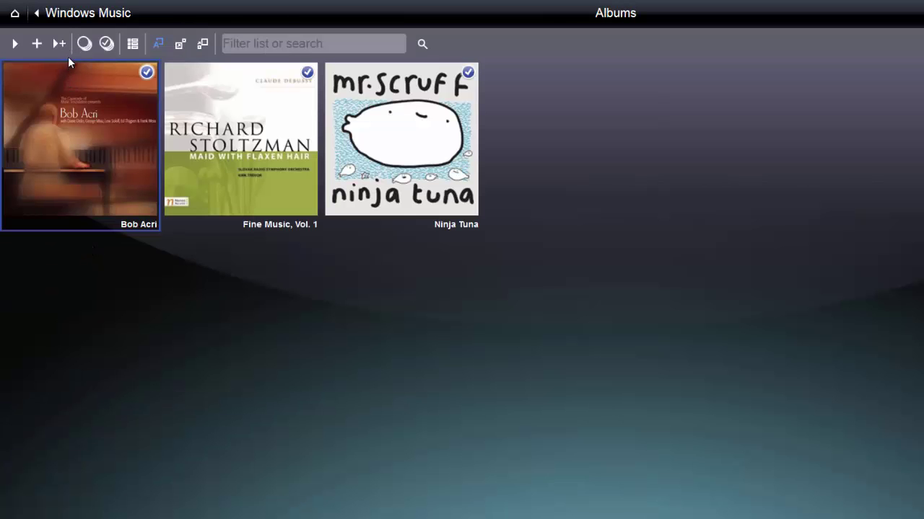
left_click(15, 14)
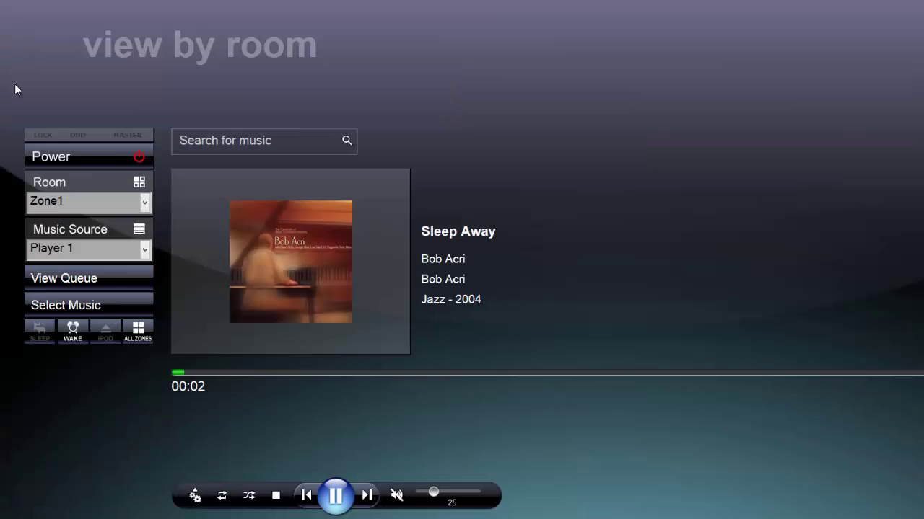
Save the queue again as a playlist named 'Example'.
left_click(194, 496)
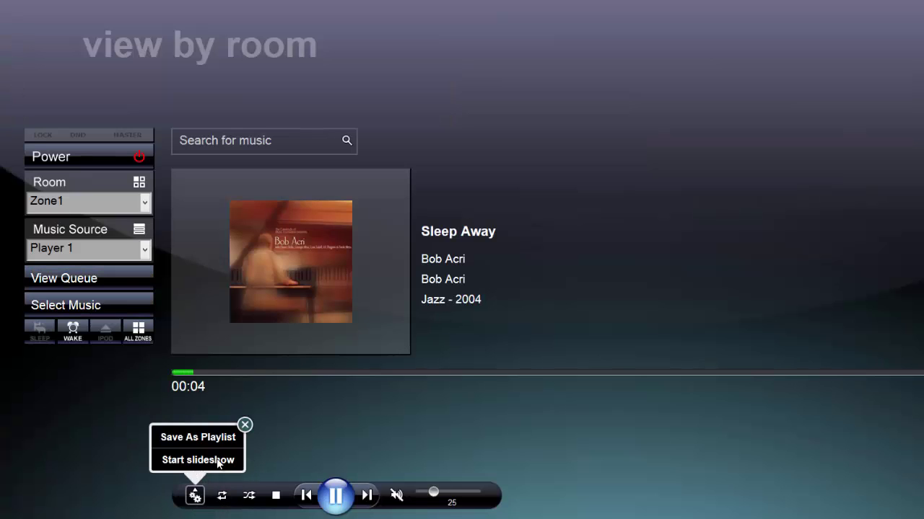
left_click(211, 437)
type("Example")
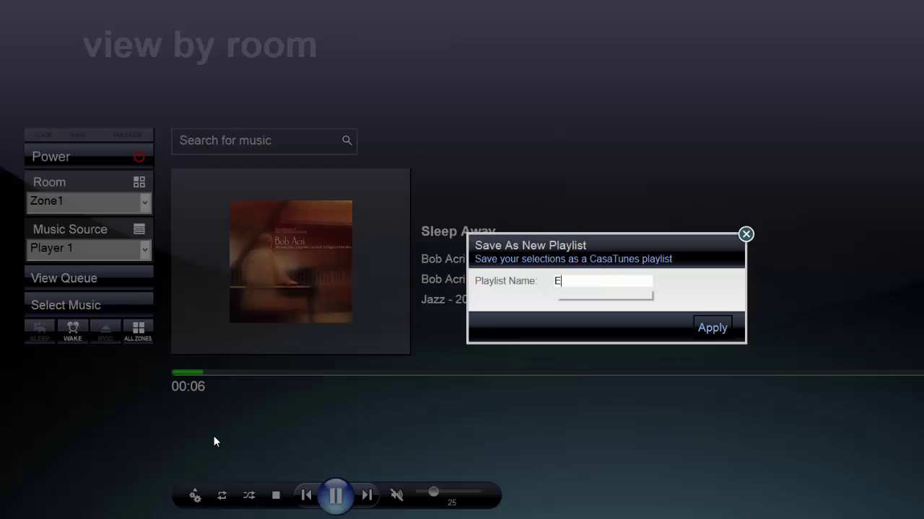
left_click(710, 330)
Delete the duplicate Example playlist from CasaTunes Playlists and return to the room view.
left_click(113, 303)
left_click(122, 393)
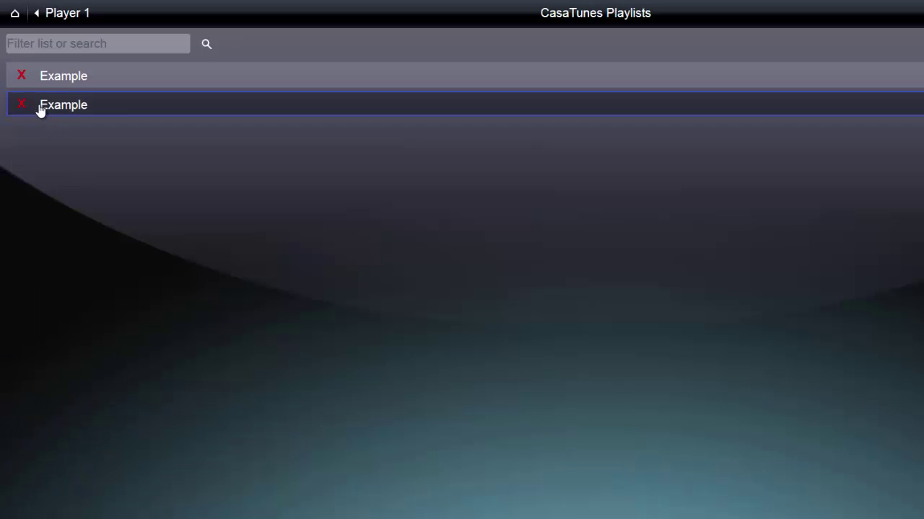
left_click(22, 105)
left_click(15, 15)
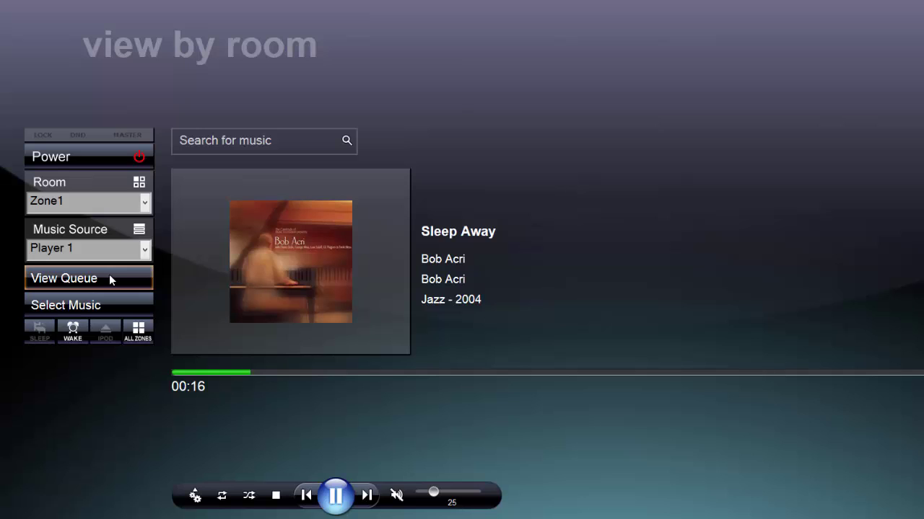
Delete the first Sleep Away entry from the play queue and return to the room view.
left_click(109, 279)
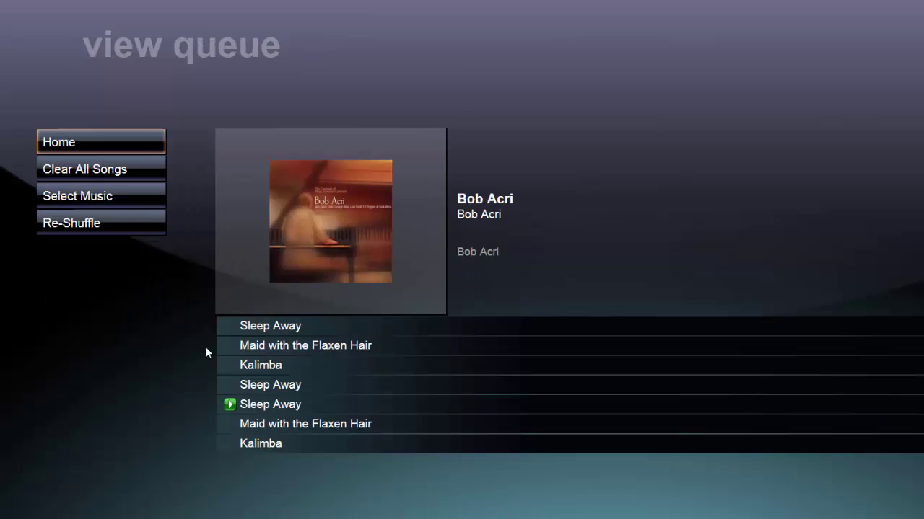
left_click(241, 385)
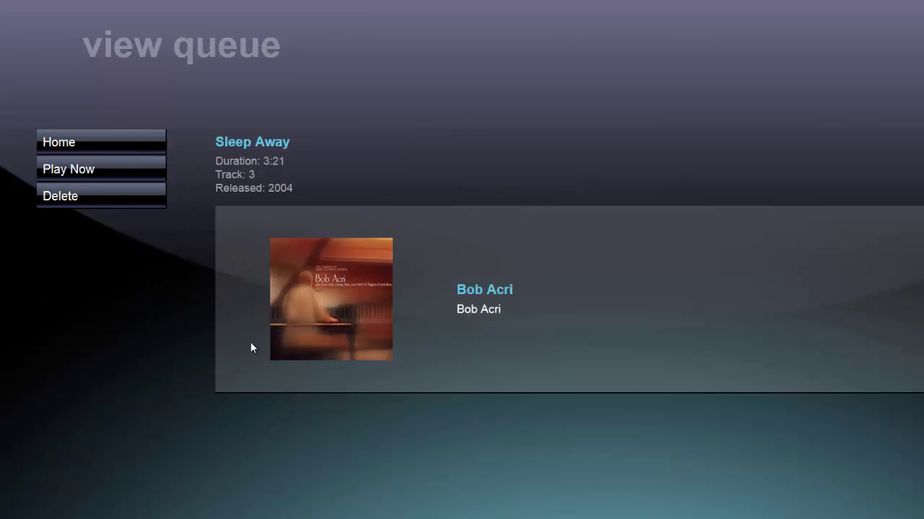
left_click(98, 200)
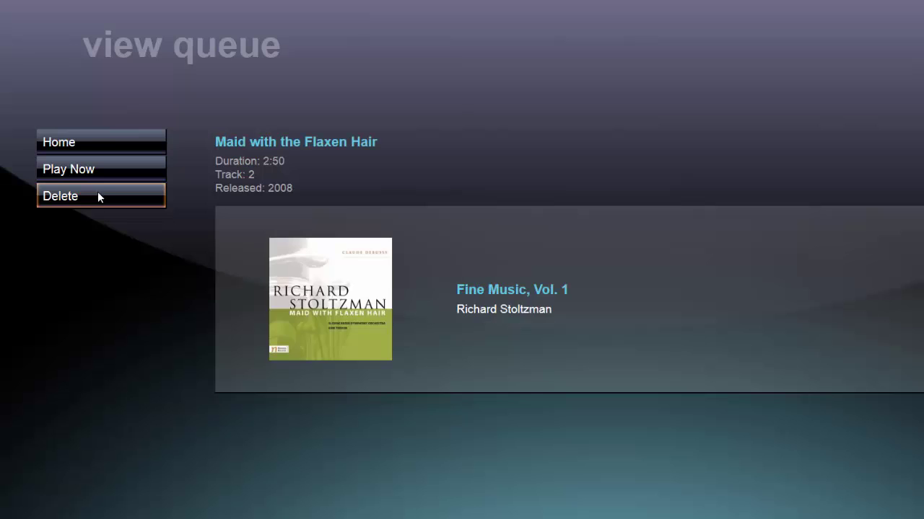
left_click(91, 139)
left_click(195, 496)
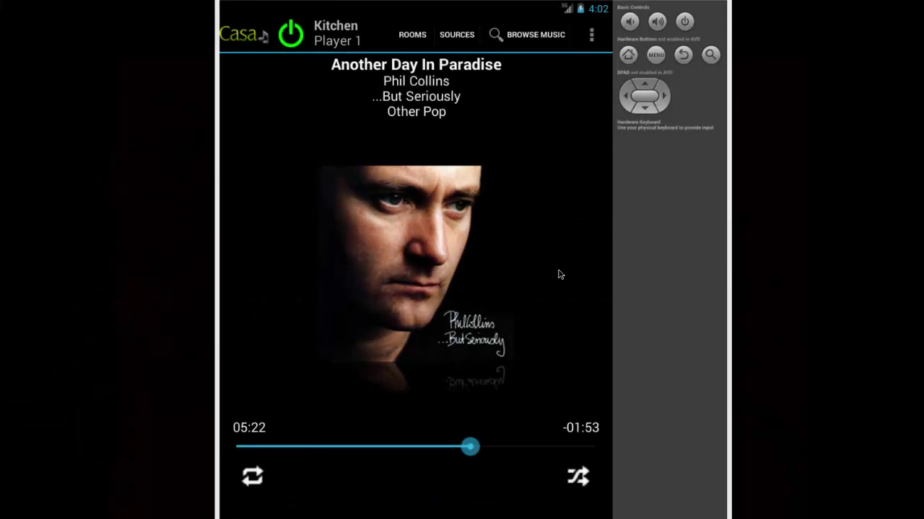
Save the Kitchen queue from the overflow menu as a playlist named 'Example'.
left_click(596, 36)
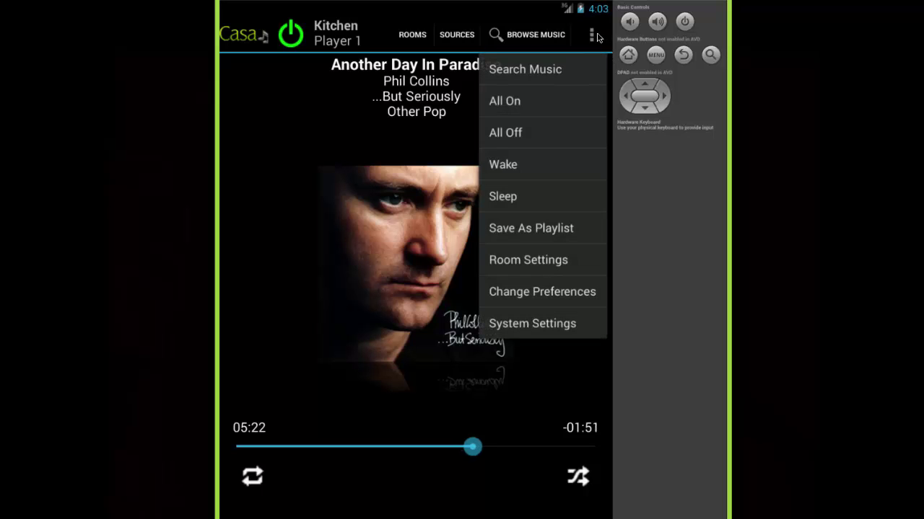
left_click(564, 232)
type("Example")
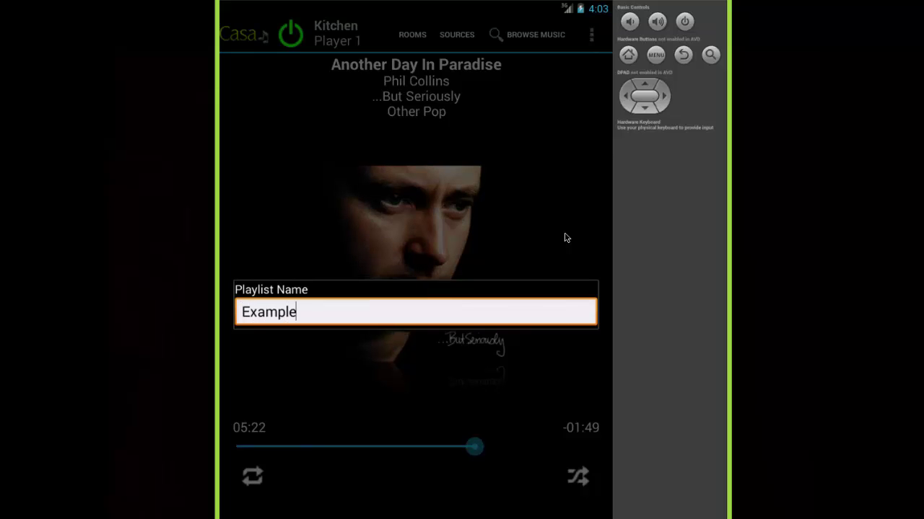
key("Return")
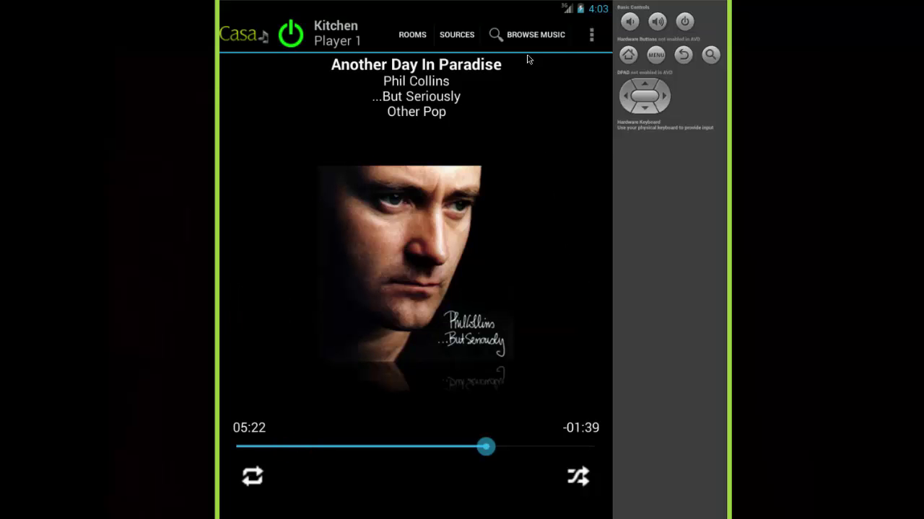
Delete the 'Delete Example' playlist from the saved CasaTunes Playlists.
left_click(534, 34)
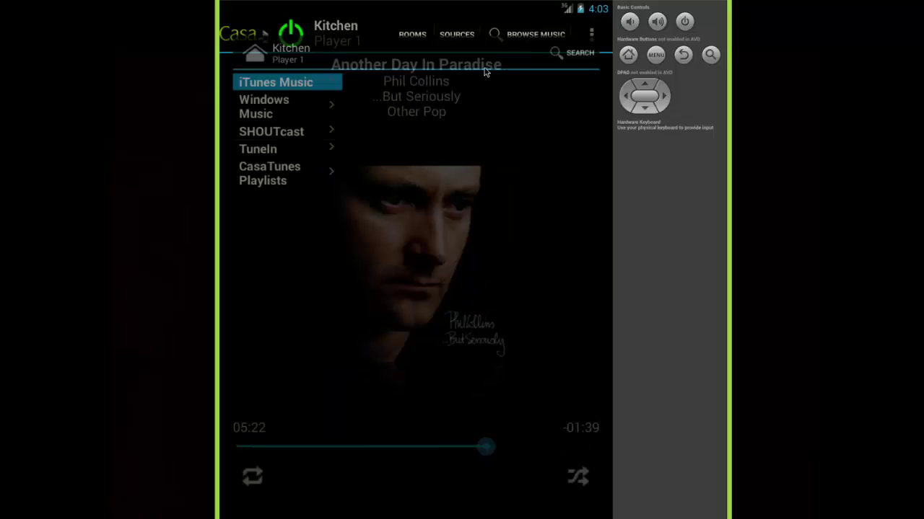
left_click(260, 182)
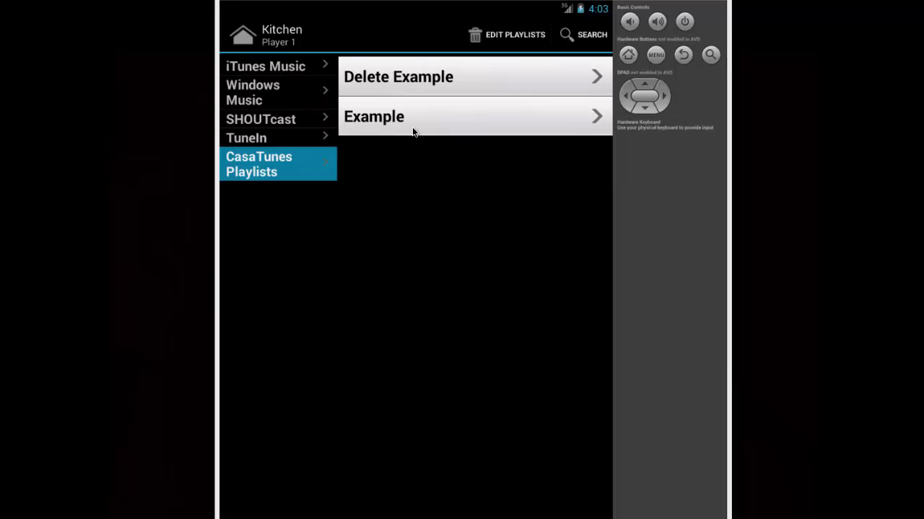
left_click(489, 43)
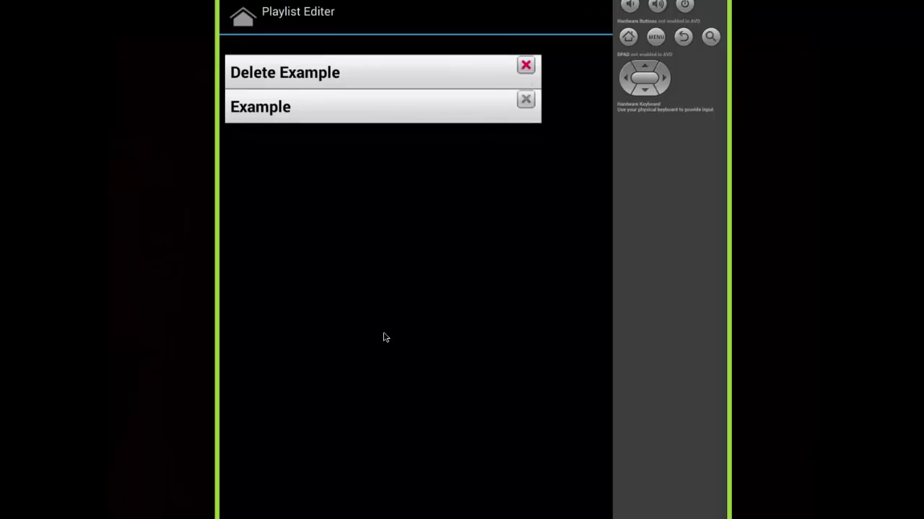
left_click(304, 467)
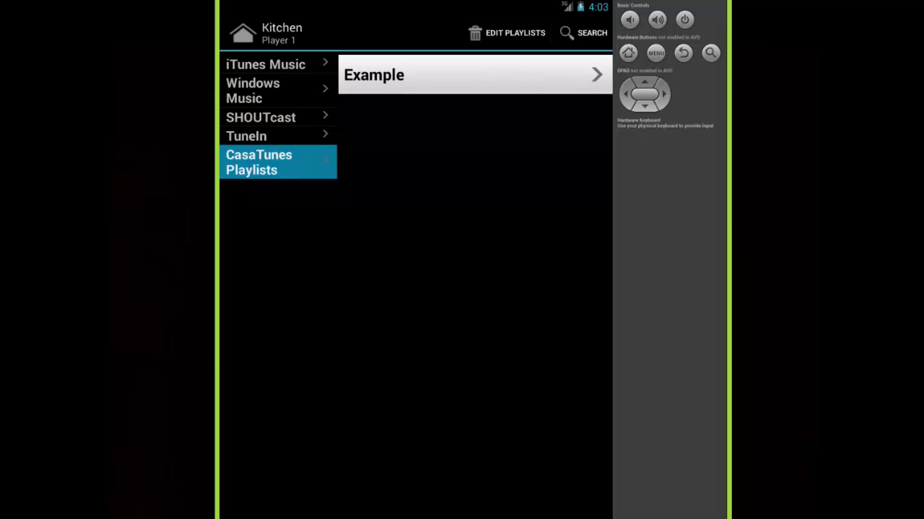
In the Example playlist, untick Saturday Night And Sunday Morning, I Wish It Would Rain Down, Something Happened On The Way To Heaven.
left_click(430, 88)
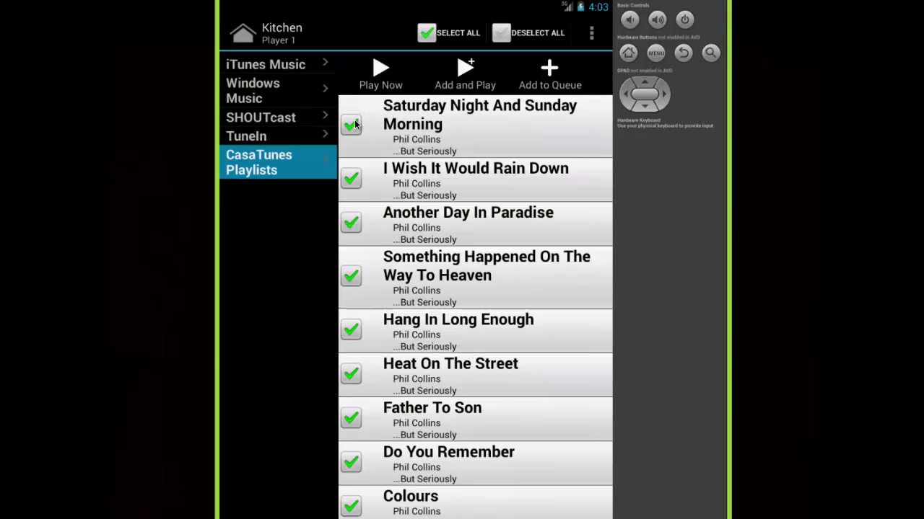
left_click(353, 124)
left_click(349, 185)
left_click(356, 276)
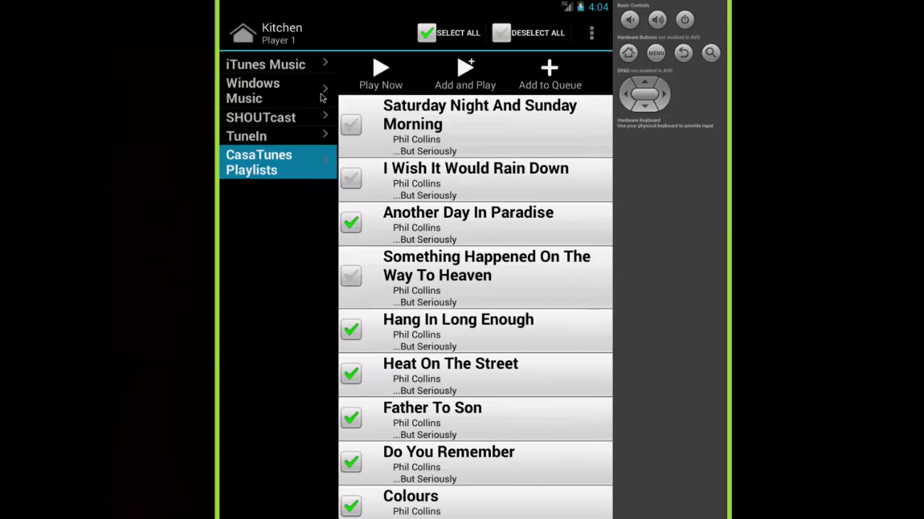
Add the chosen songs from iTunes Music albums to the Kitchen queue and return to Now Playing.
left_click(307, 65)
left_click(350, 74)
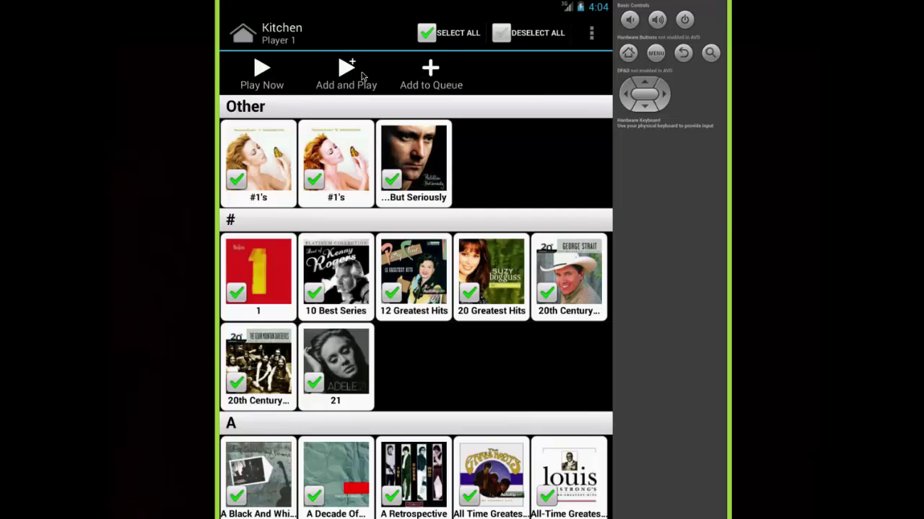
left_click(430, 72)
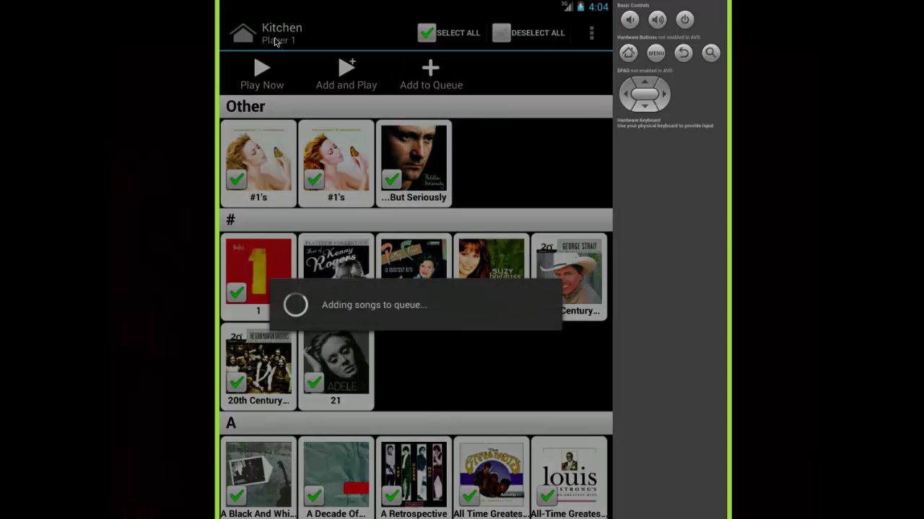
left_click(251, 36)
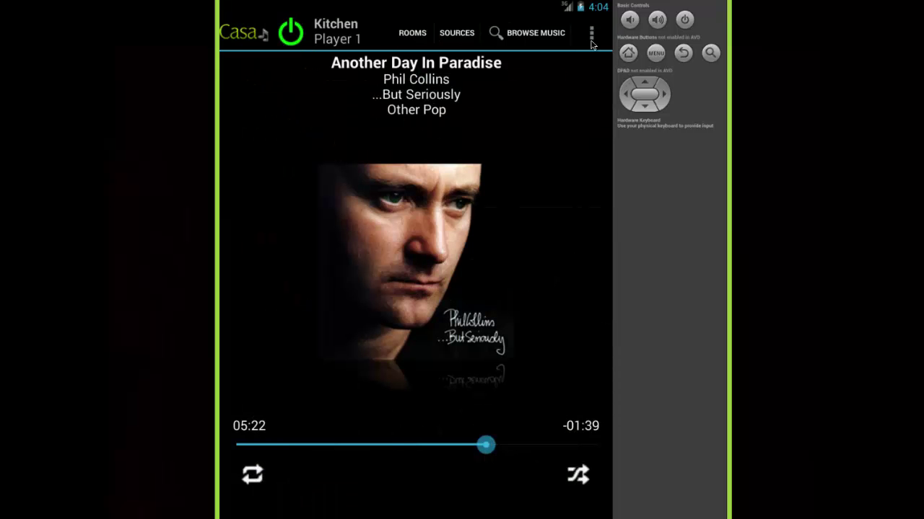
left_click(591, 33)
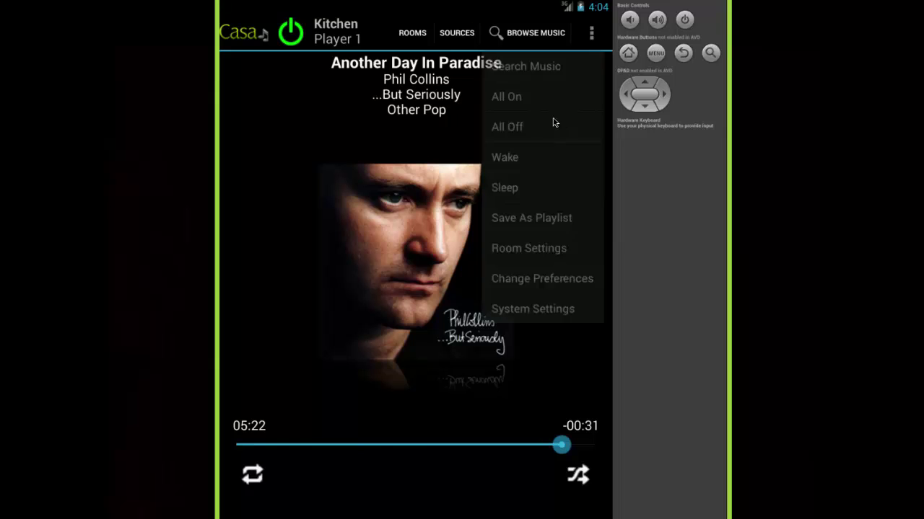
Save the updated queue as a playlist named 'Example'.
left_click(529, 228)
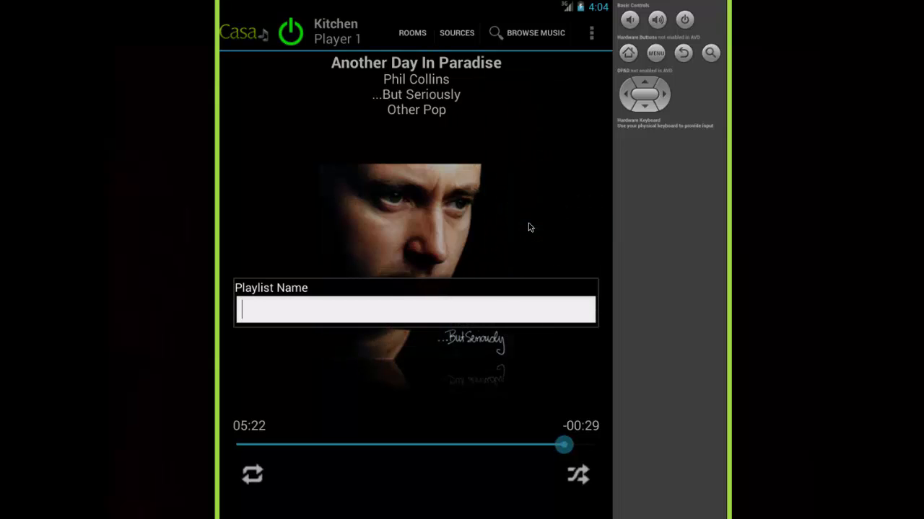
type("Example")
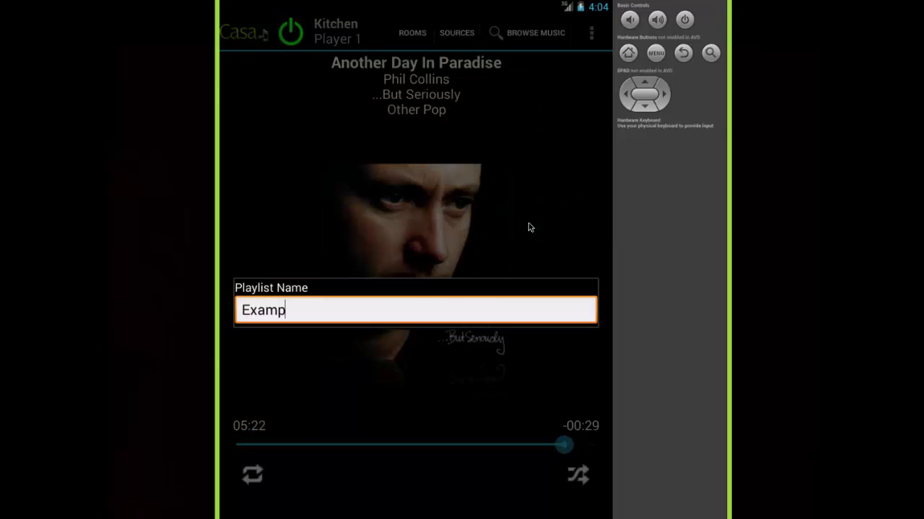
key("Return")
Delete the duplicate Example playlist in Edit Playlists and go back to Now Playing.
left_click(517, 38)
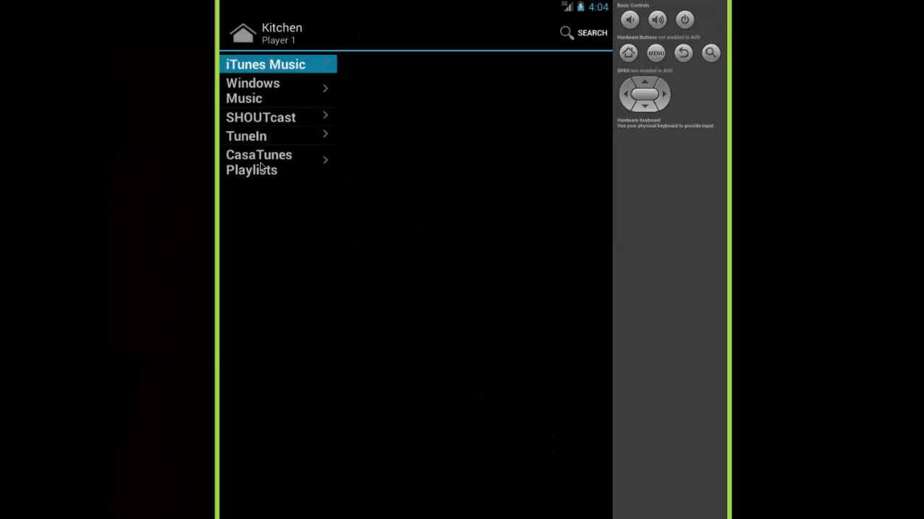
left_click(262, 166)
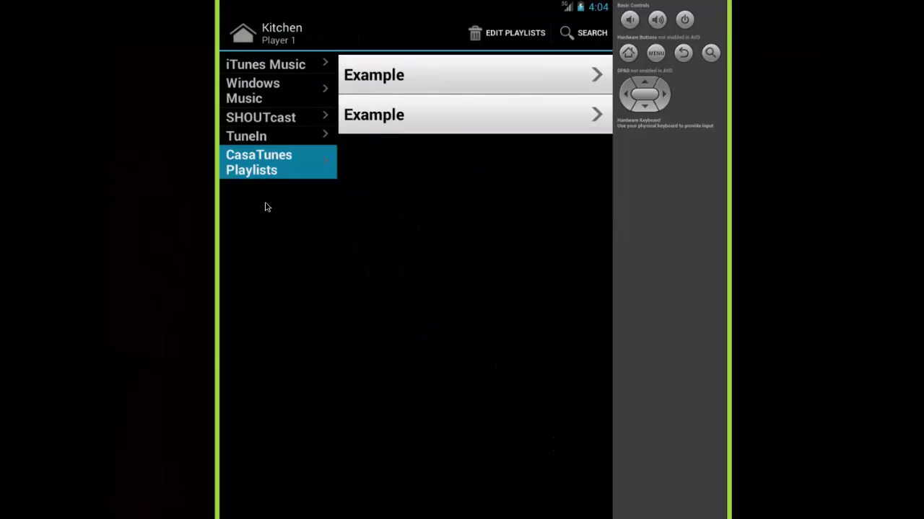
left_click(518, 40)
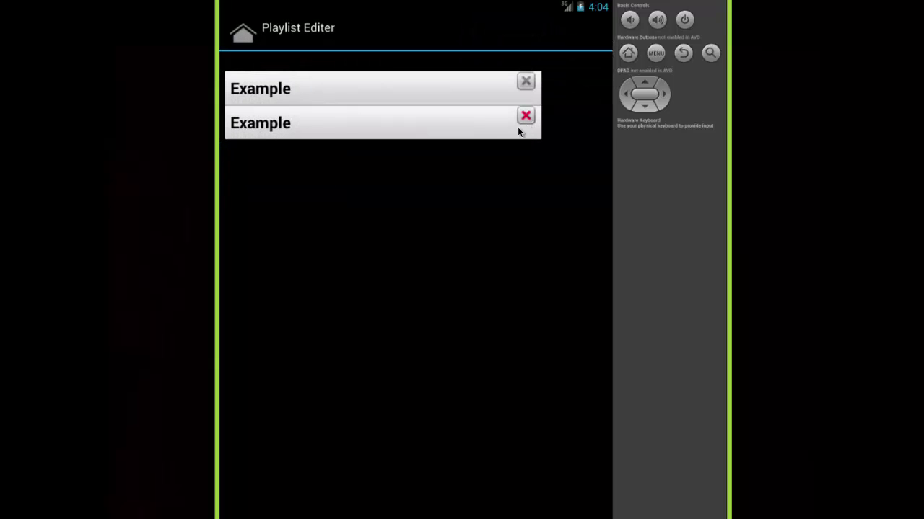
left_click(304, 465)
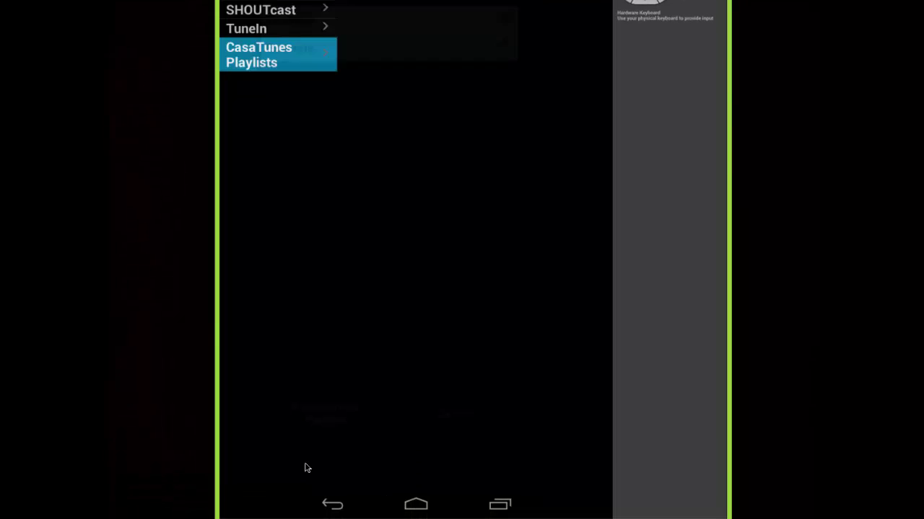
left_click(246, 35)
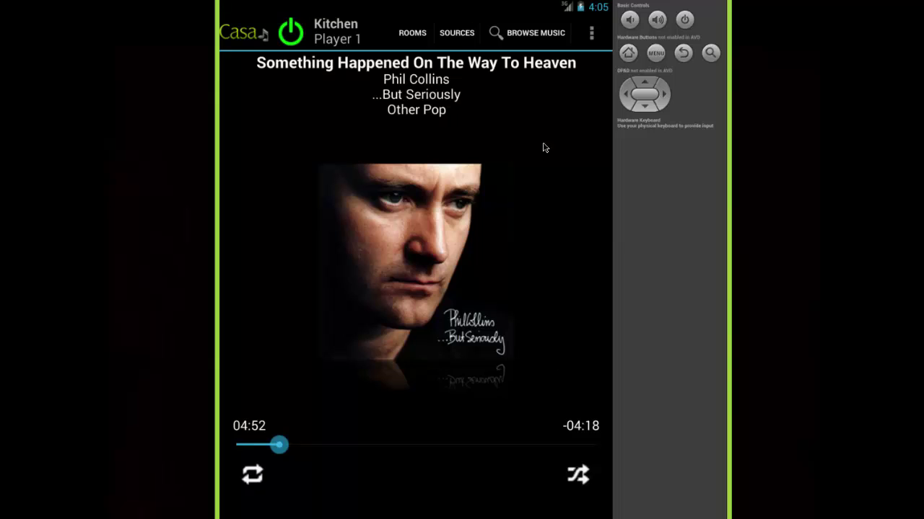
Remove Saturday Night And Sunday Morning, Another Day In Paradise and Hang In Long Enough from the Kitchen queue.
left_click(569, 72)
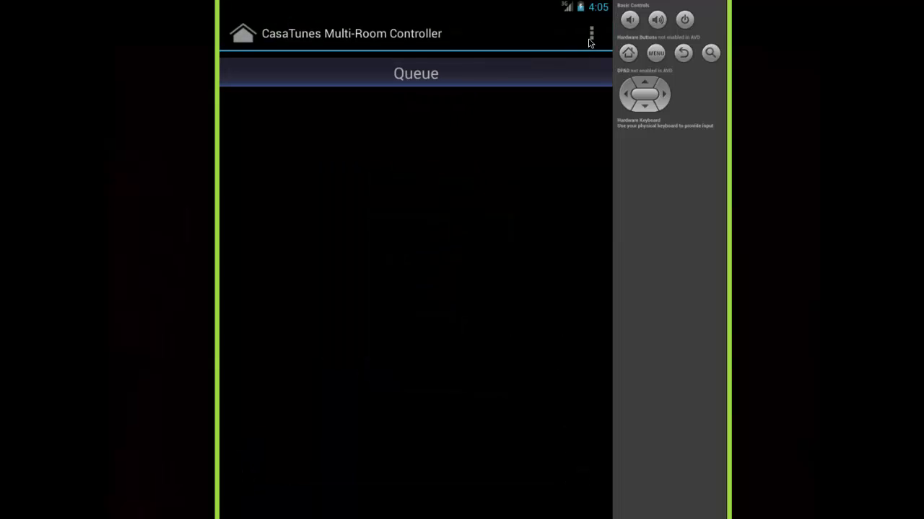
left_click(588, 41)
left_click(556, 69)
left_click(598, 101)
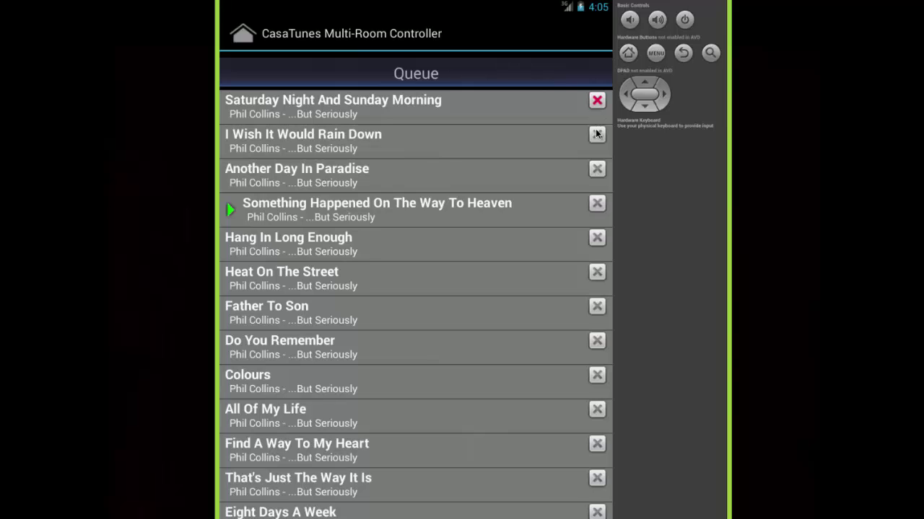
left_click(597, 170)
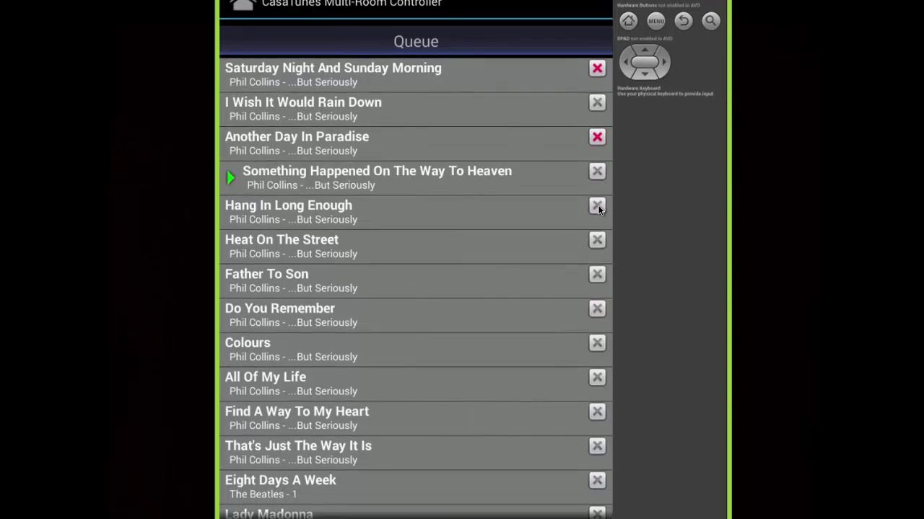
left_click(596, 237)
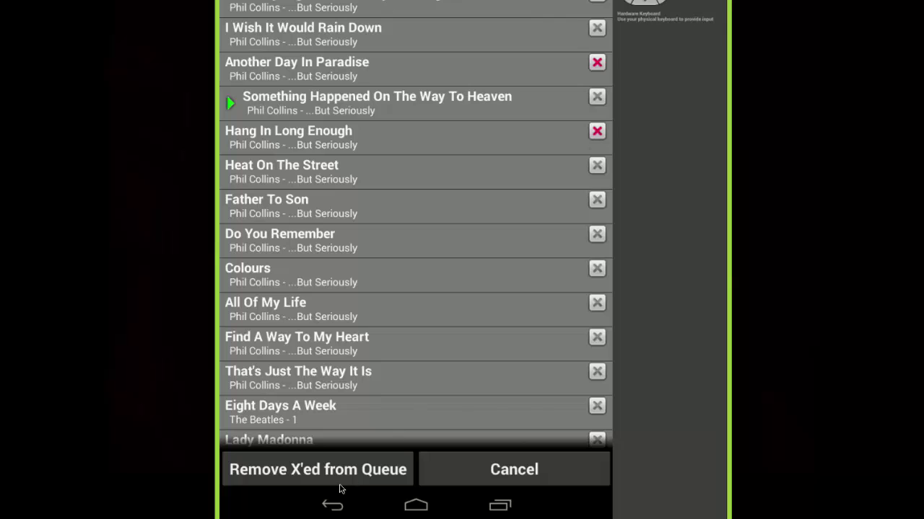
left_click(317, 479)
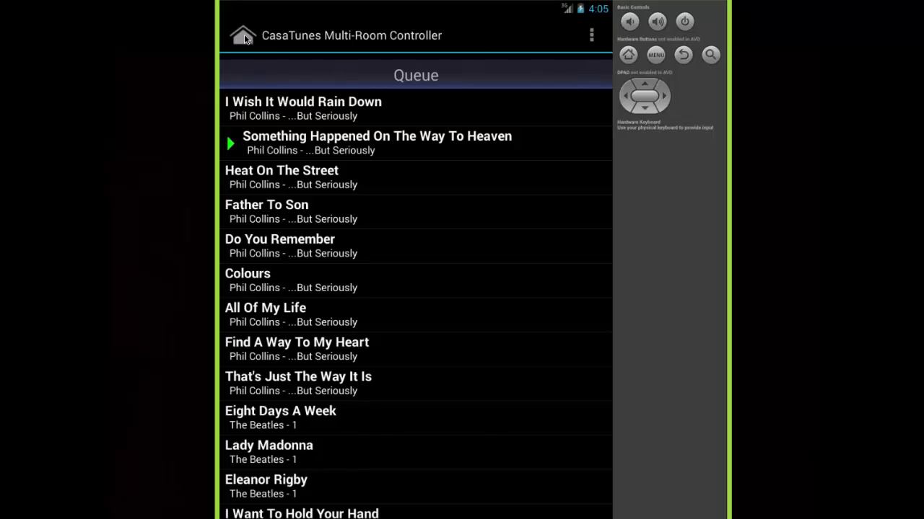
left_click(243, 34)
Create a new playlist 'Example' from the three-song queue and open its song list.
left_click(591, 45)
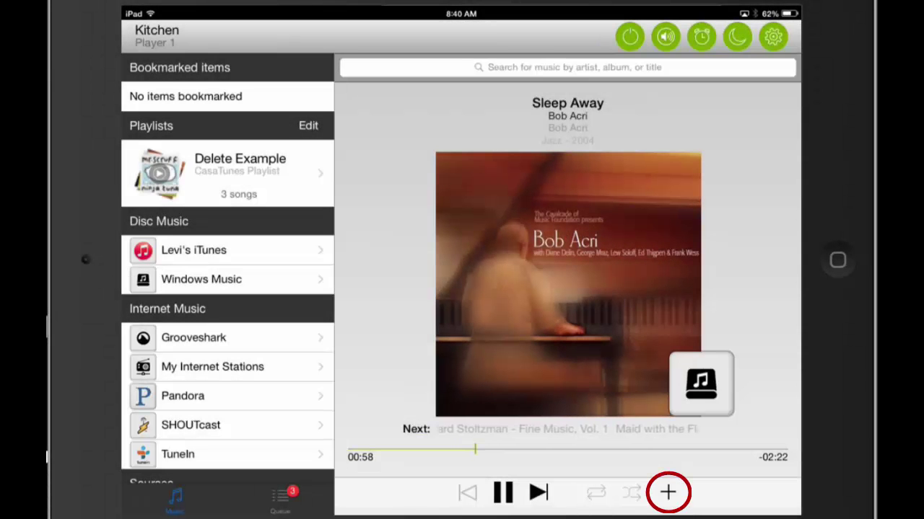
left_click(667, 492)
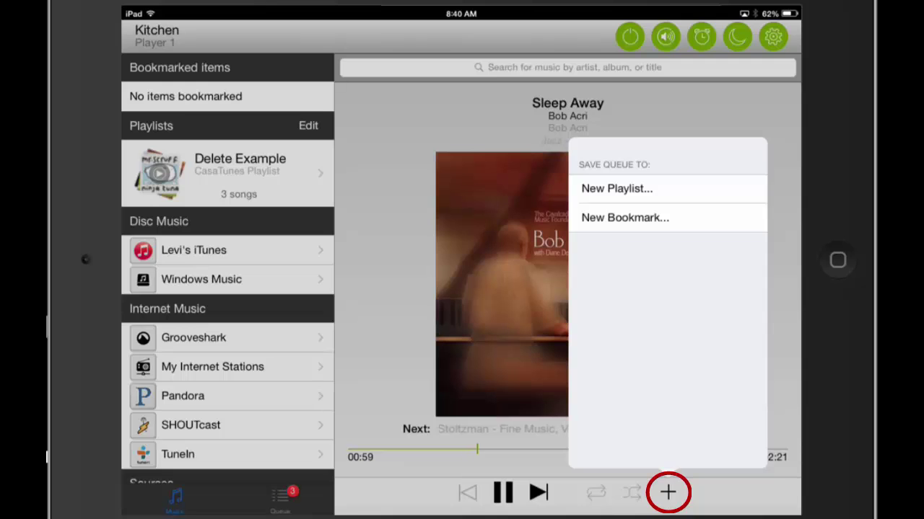
left_click(667, 492)
type("Example")
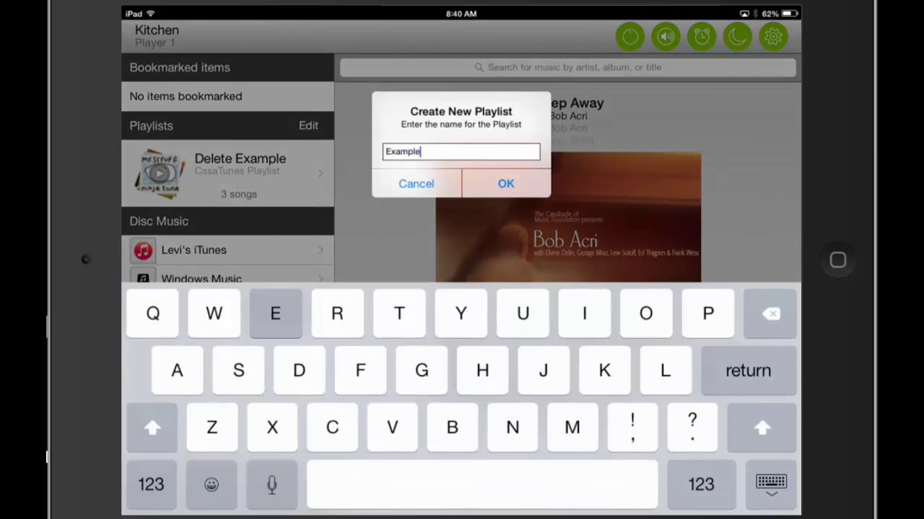
key("Return")
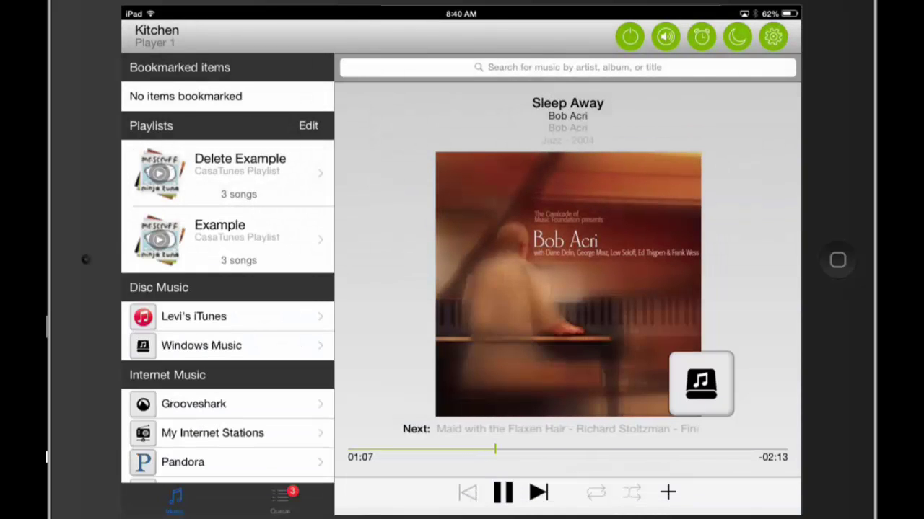
left_click(220, 238)
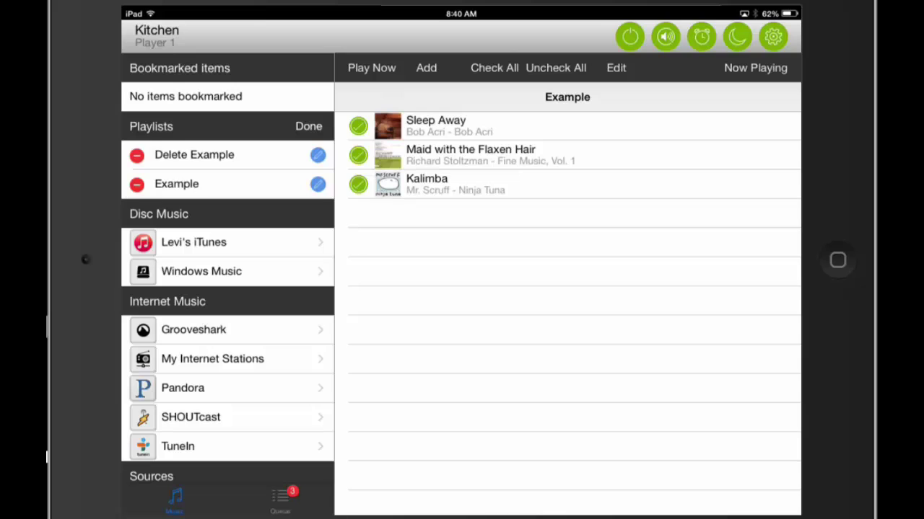
Delete the 'Delete Example' playlist, keep 'Example' under its current name, and finish editing.
left_click(136, 155)
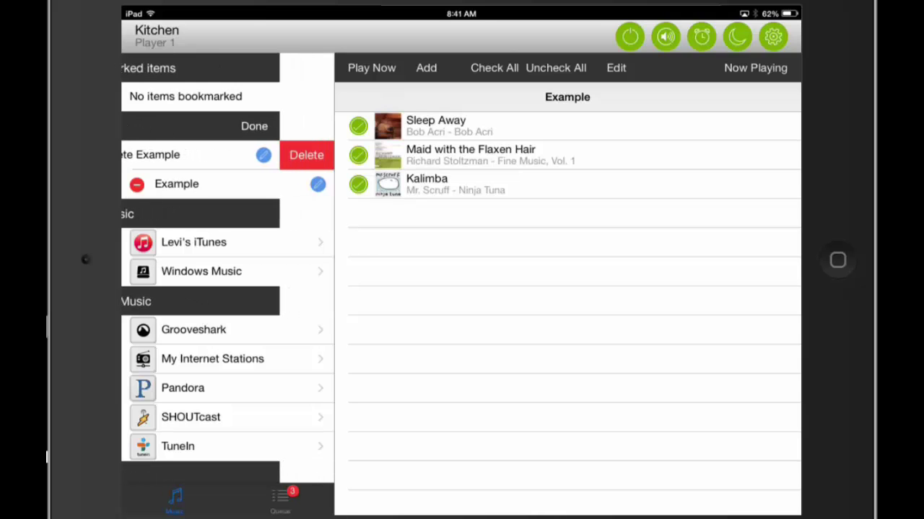
left_click(306, 155)
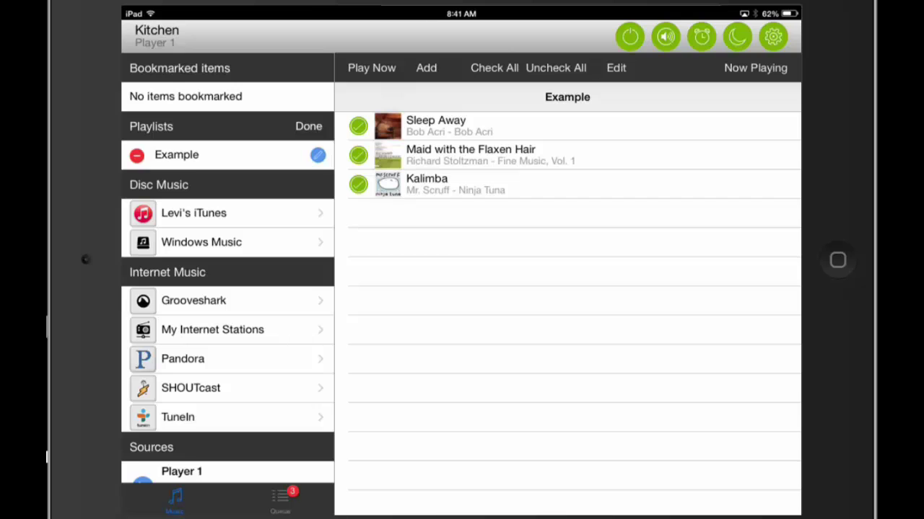
left_click(317, 155)
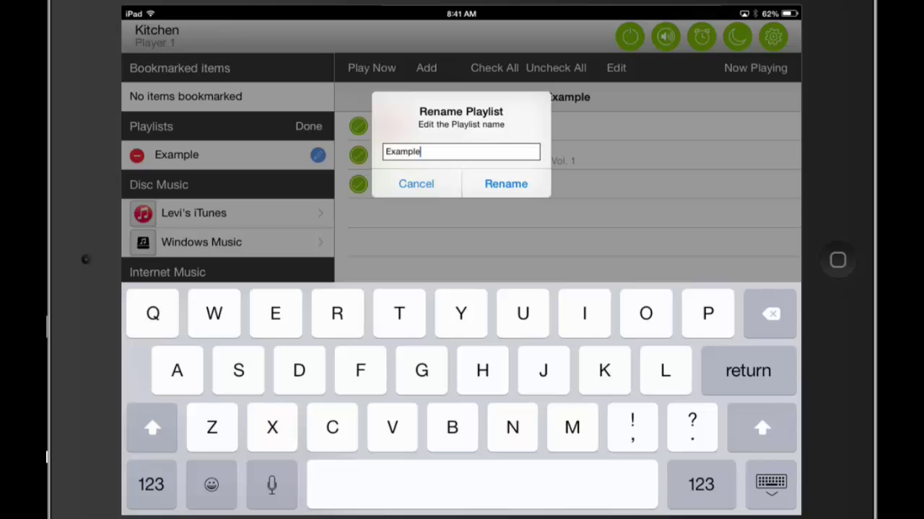
key("Return")
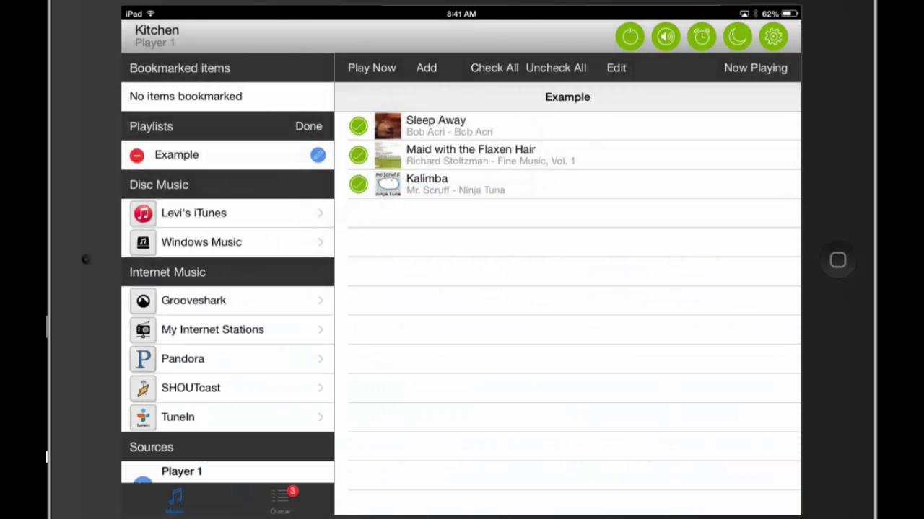
left_click(308, 126)
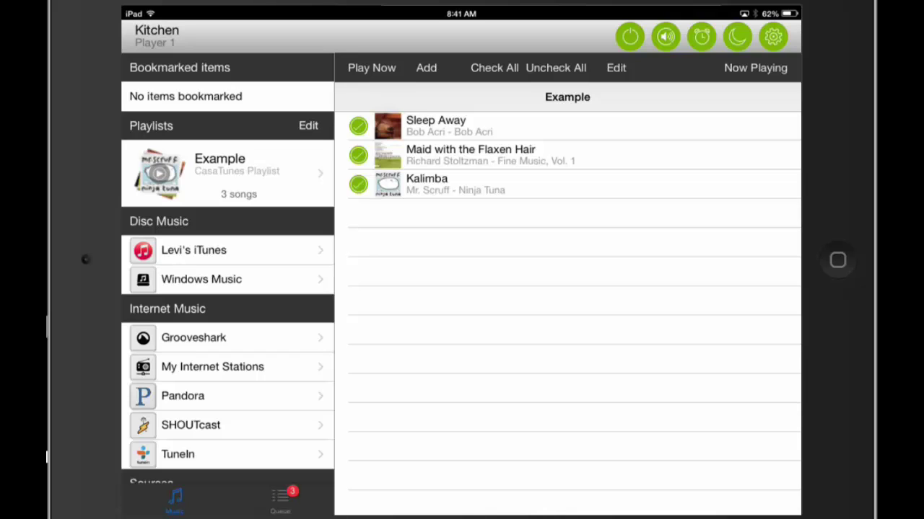
Browse the Windows Music albums and open the Add options, then dismiss them without adding.
left_click(201, 279)
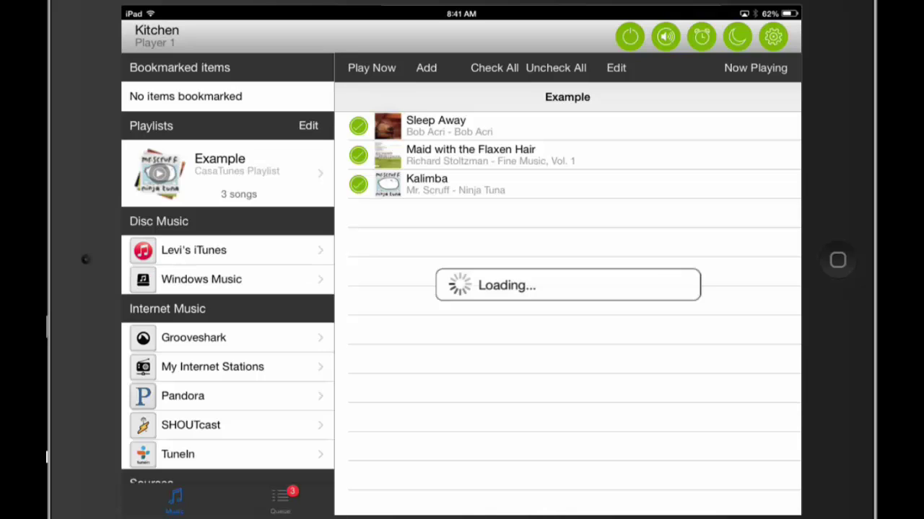
left_click(366, 155)
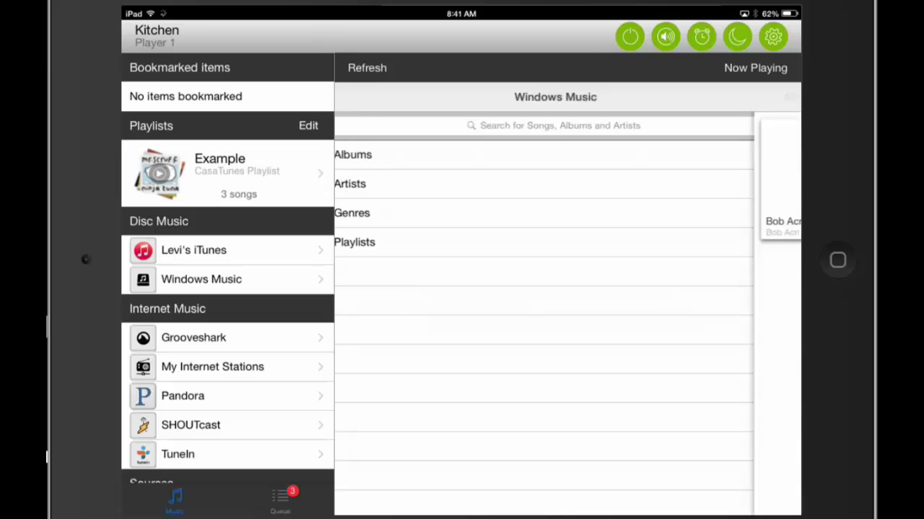
left_click(426, 67)
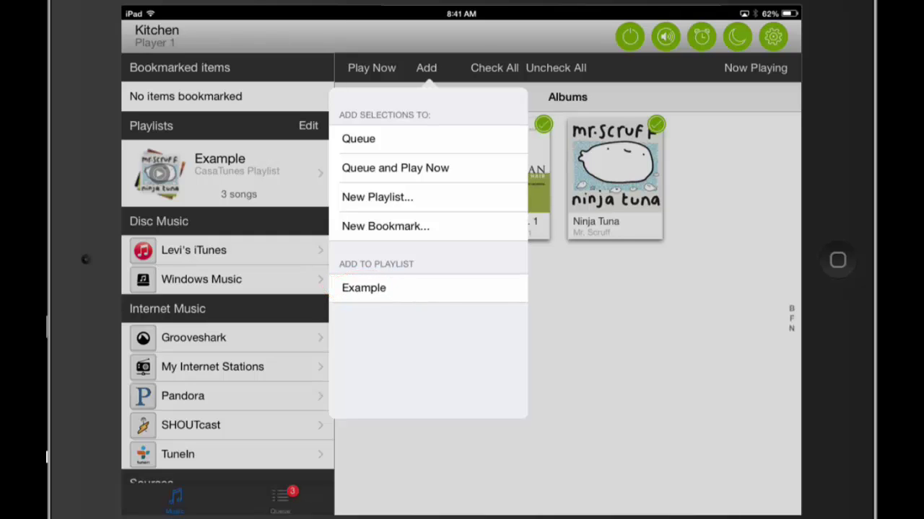
left_click(363, 288)
Reveal delete for Sleep Away in Example without removing it, then go to the iPad home screen.
left_click(220, 173)
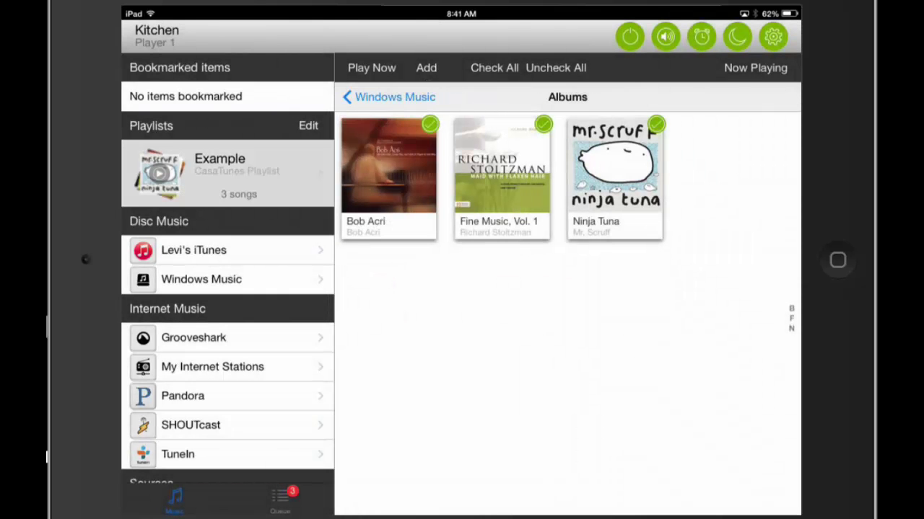
left_click(616, 68)
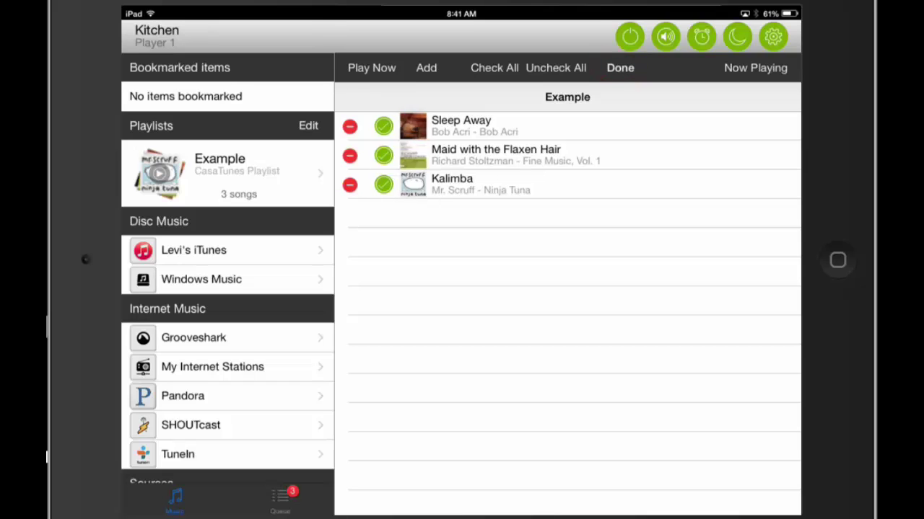
left_click(349, 127)
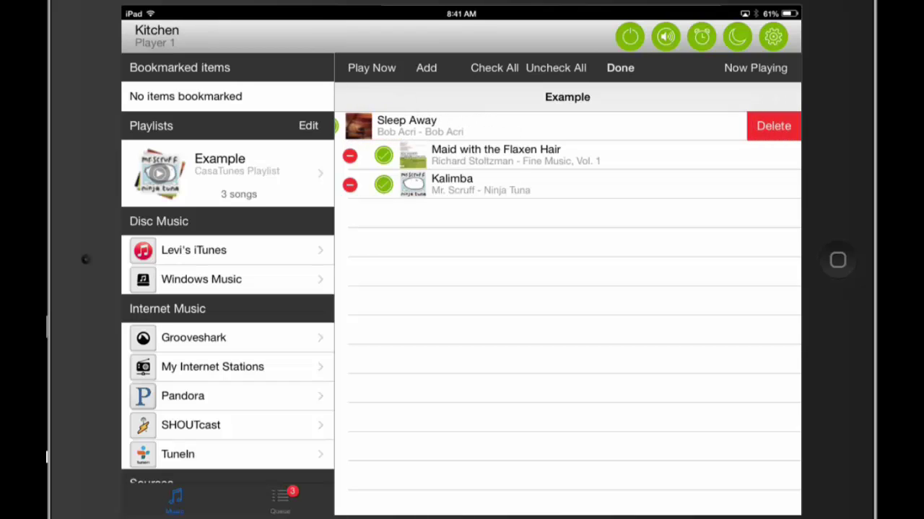
left_click(620, 67)
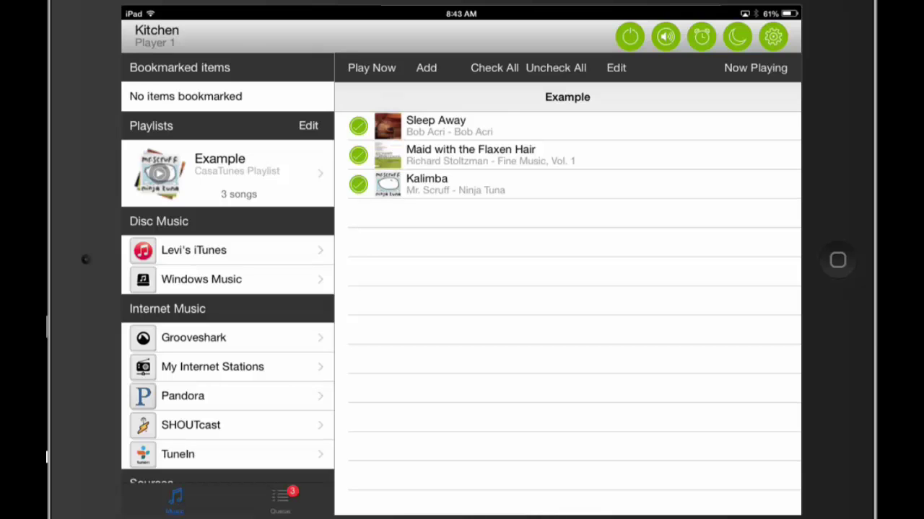
key("super+shift+h")
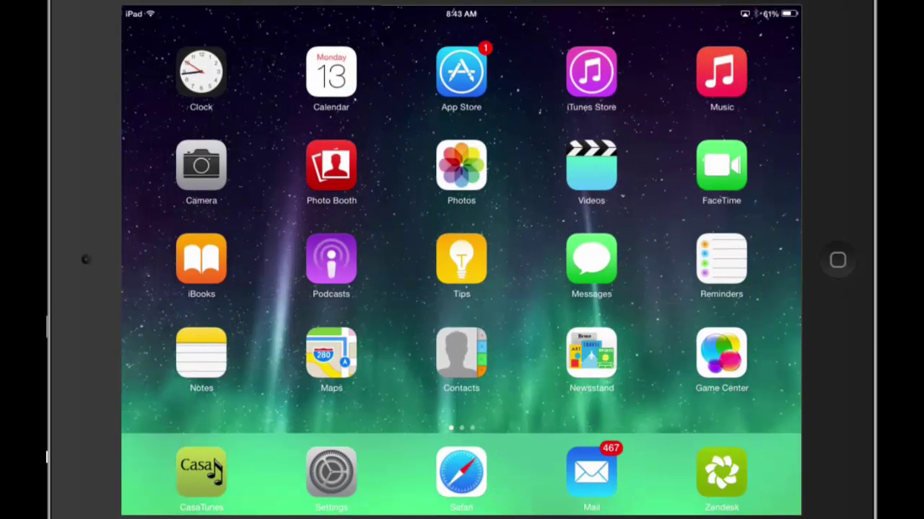
Go to Settings > CasaTunes > Display in Music, showing the 5 Playlists choice.
left_click(331, 472)
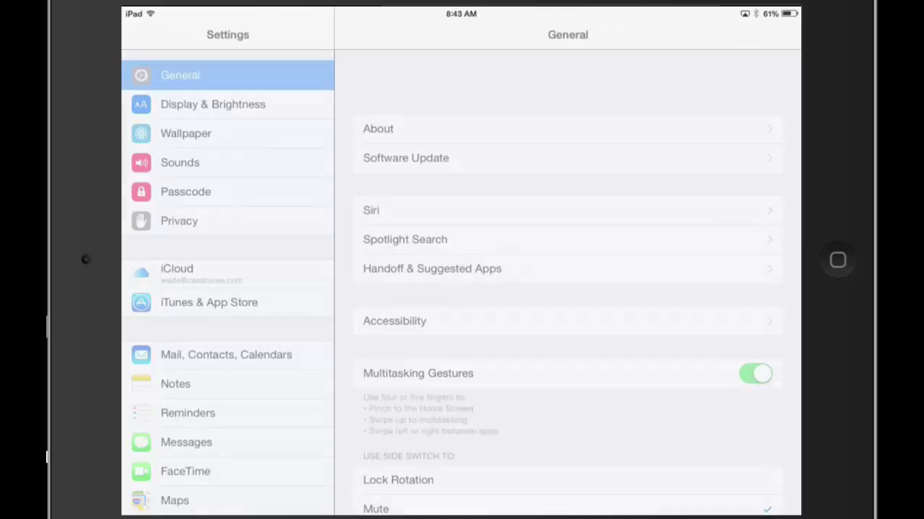
scroll(228, 281, "down", 15)
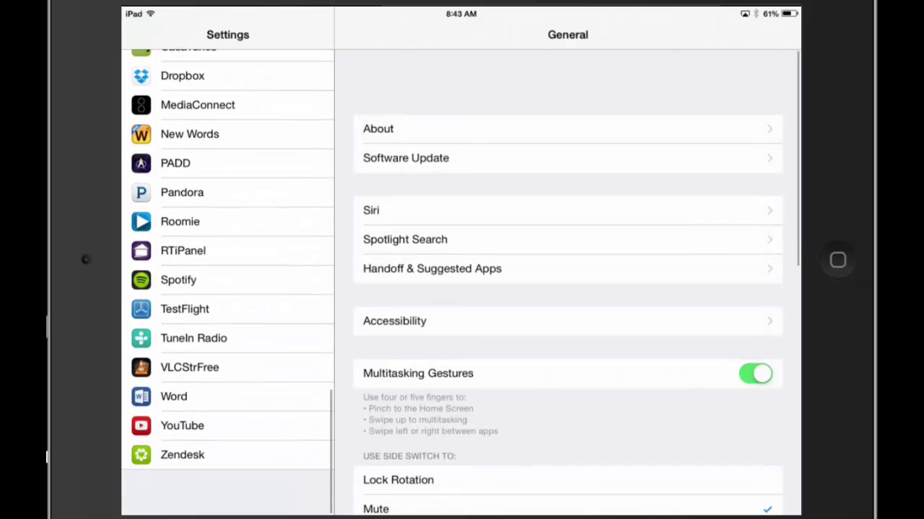
left_click(189, 66)
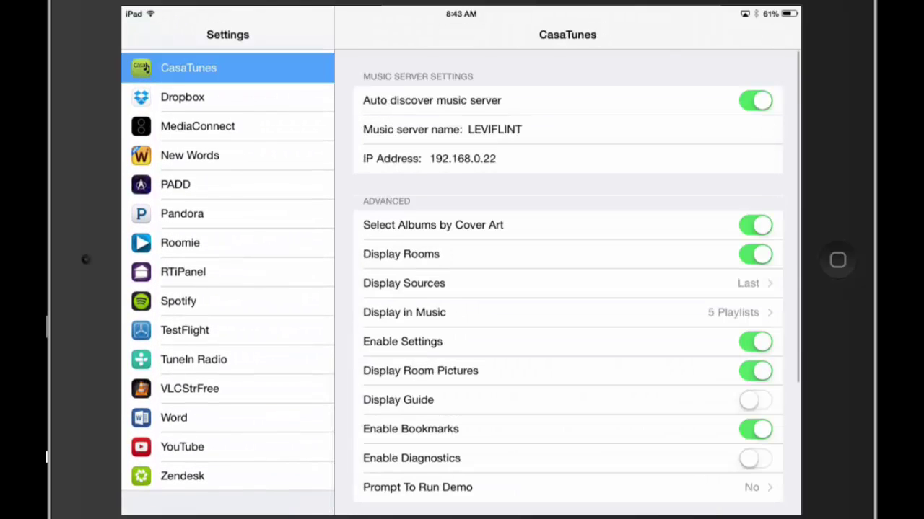
left_click(405, 313)
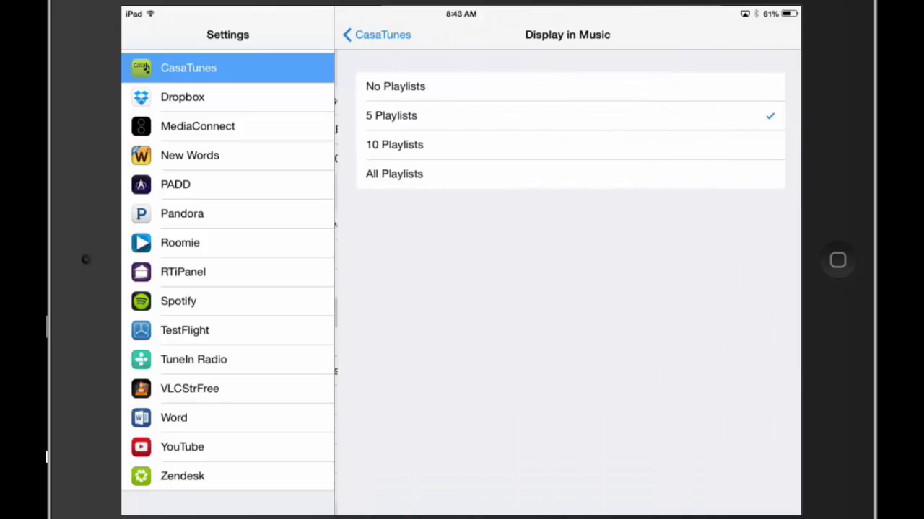